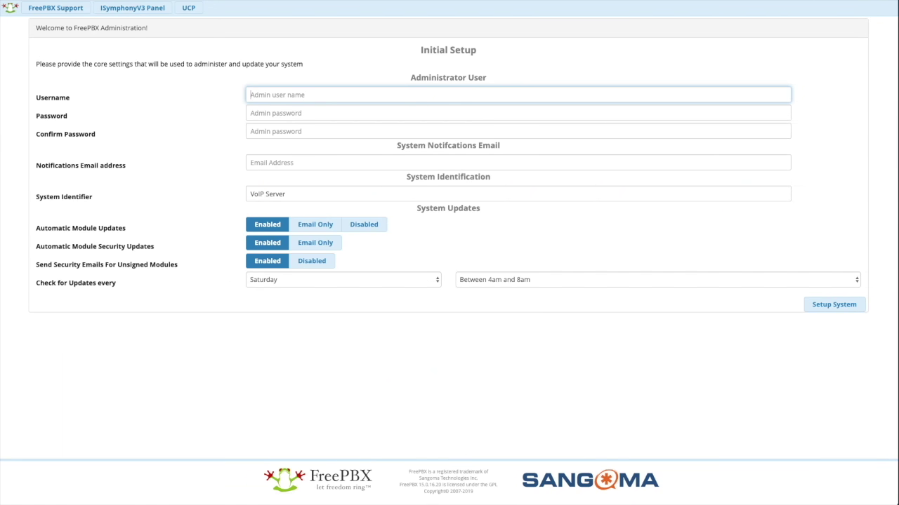
Create the admin account with username, password (entered twice) and notification e-mail, then submit the initial setup
key("Tab")
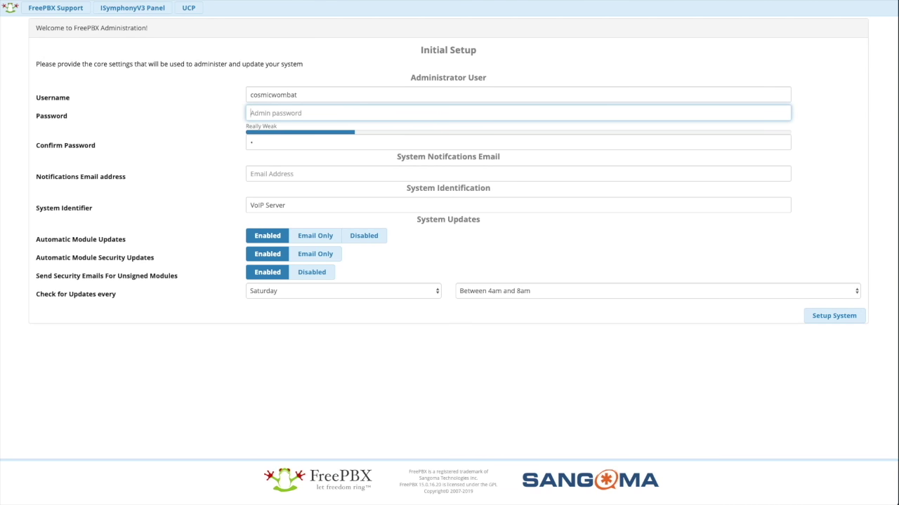
key("Tab")
key("Tab")
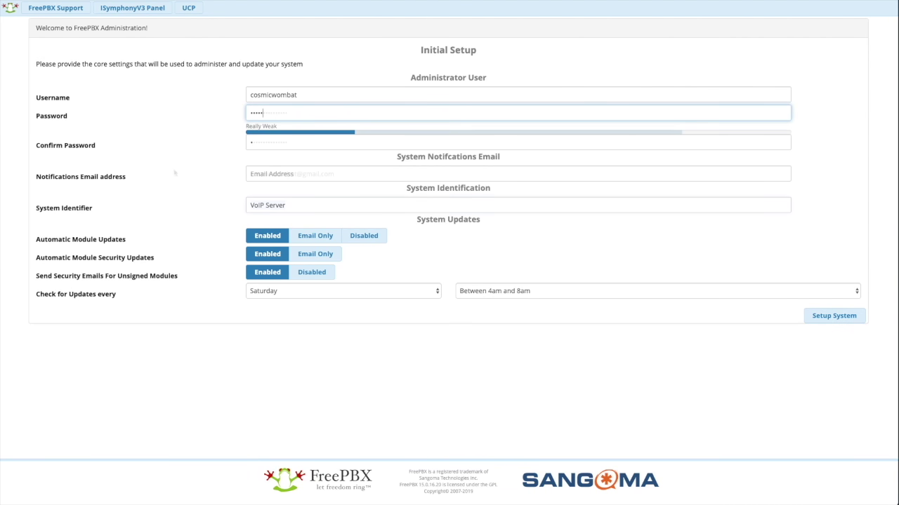
key("Tab")
left_click(814, 318)
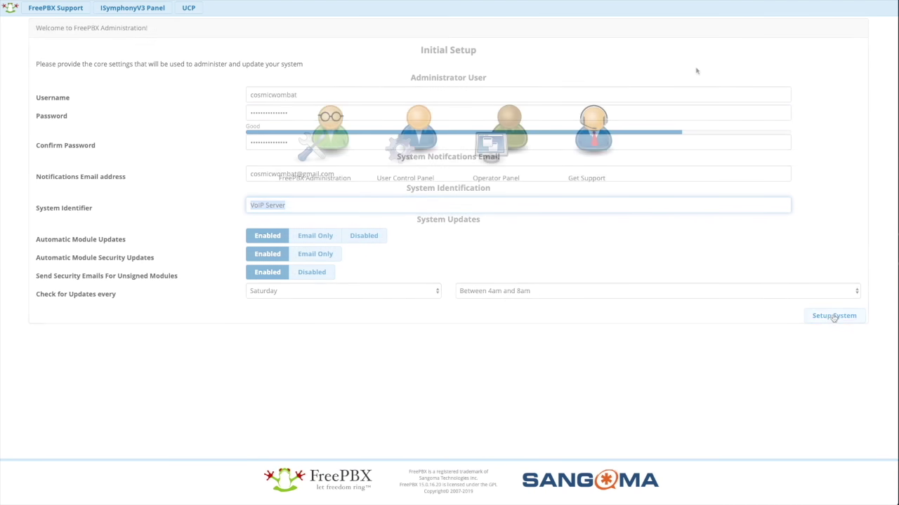
Log in to FreePBX Administration with the admin username and password
left_click(335, 147)
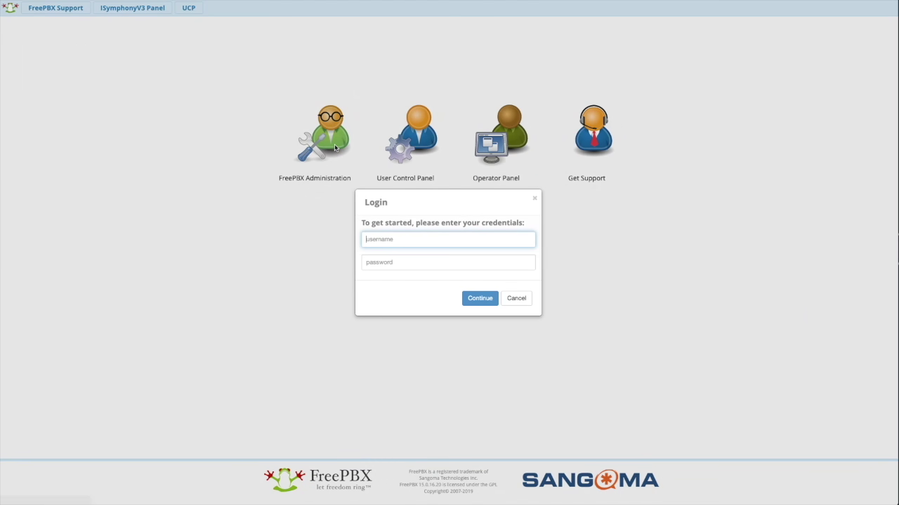
type("cosmicwombat")
key("Tab")
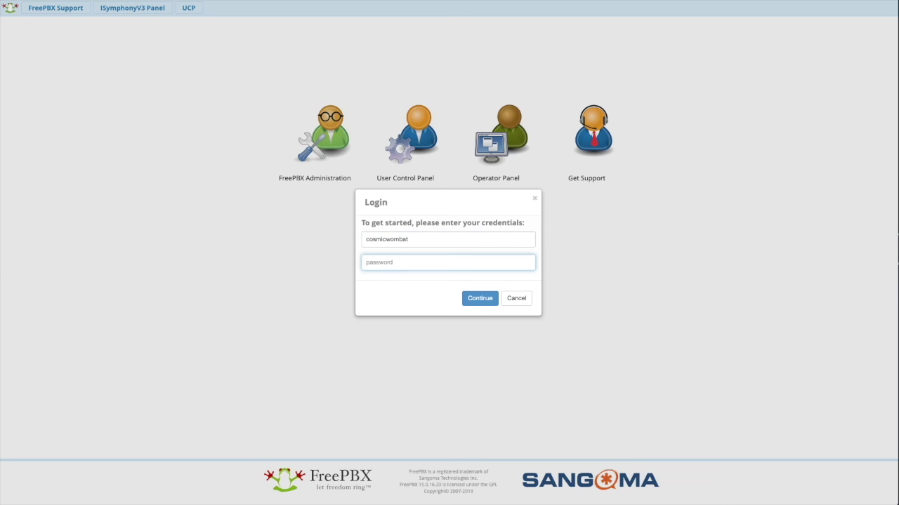
type("******")
key("Return")
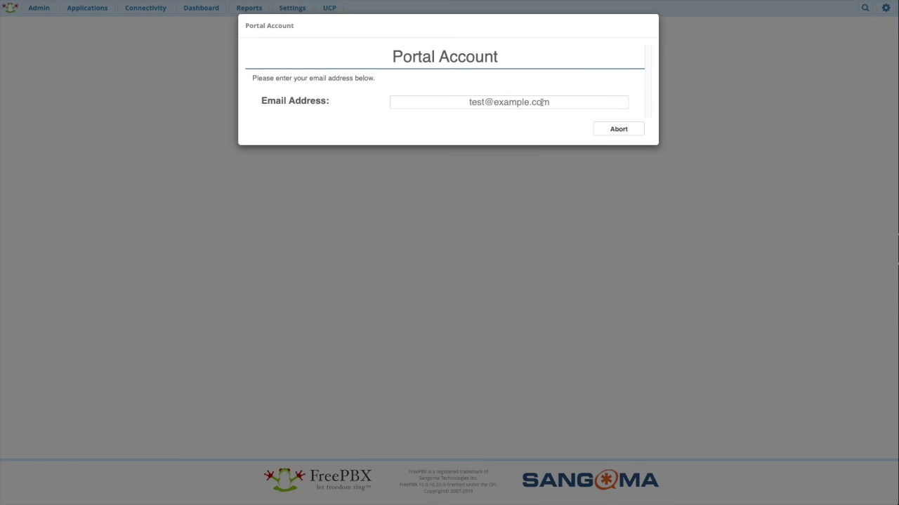
Sign in to the Sangoma portal with the account e-mail and password, then confirm the account details
left_click(541, 103)
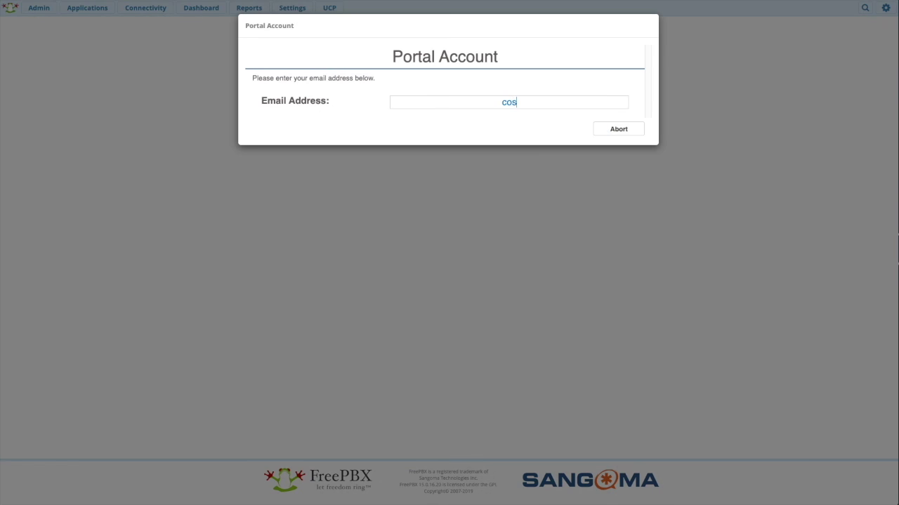
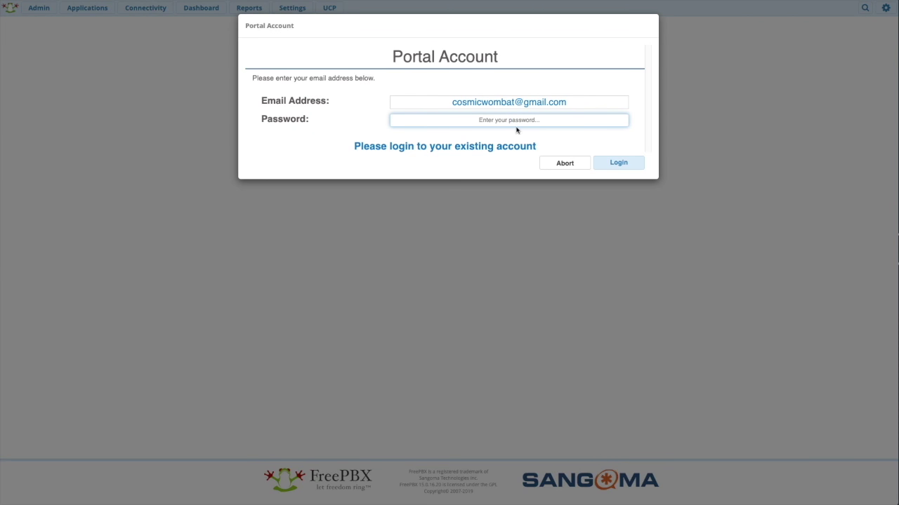
type("••")
key("Return")
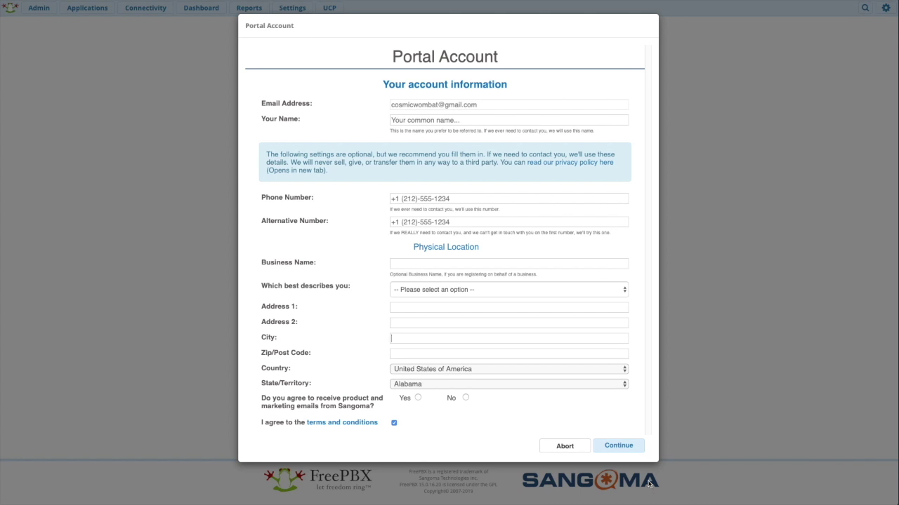
left_click(616, 446)
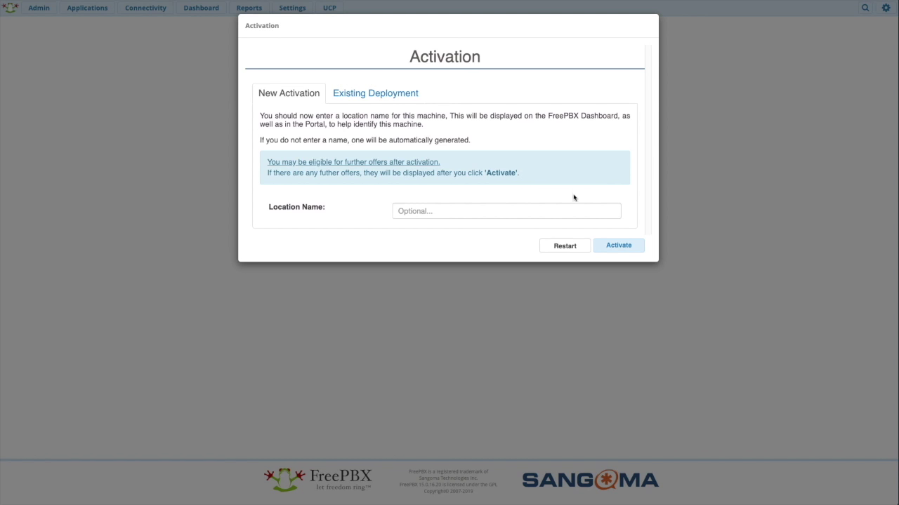
Activate the system with the location name 'VoIP Server - LAN01'
left_click(422, 213)
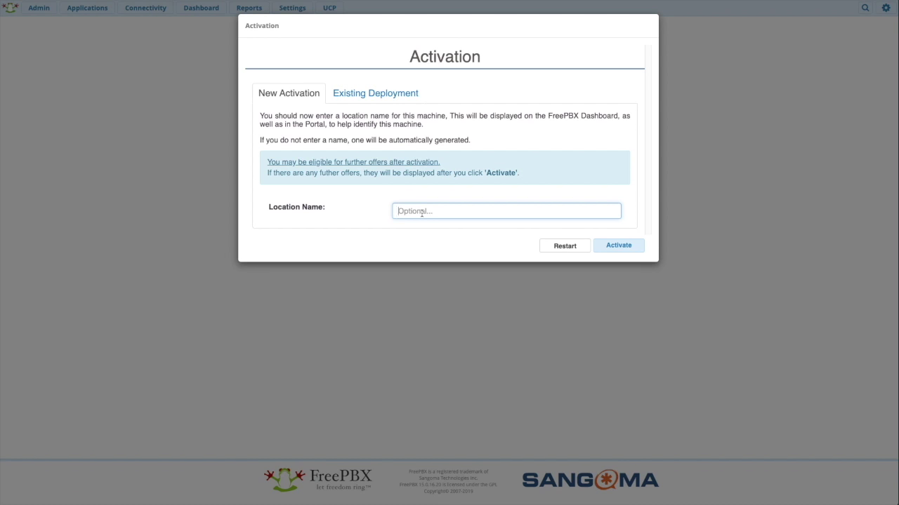
type("VoIP Server - LAN01")
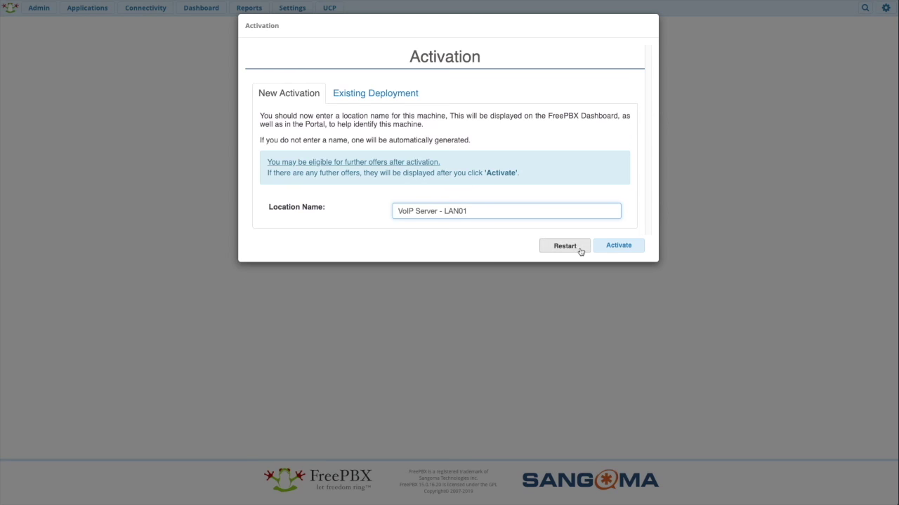
left_click(609, 246)
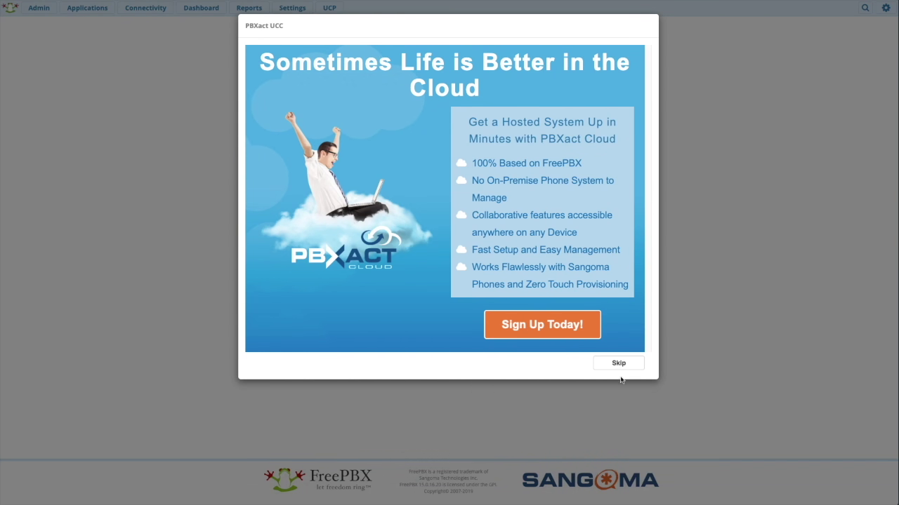
Skip the PBXact Cloud and phone offers, keep default locales, abort Smart Firewall, and apply config
left_click(627, 367)
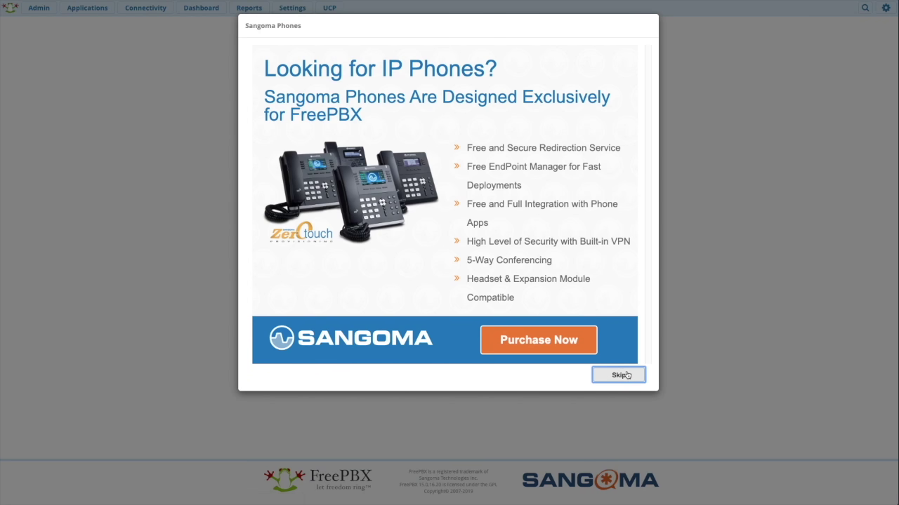
left_click(627, 375)
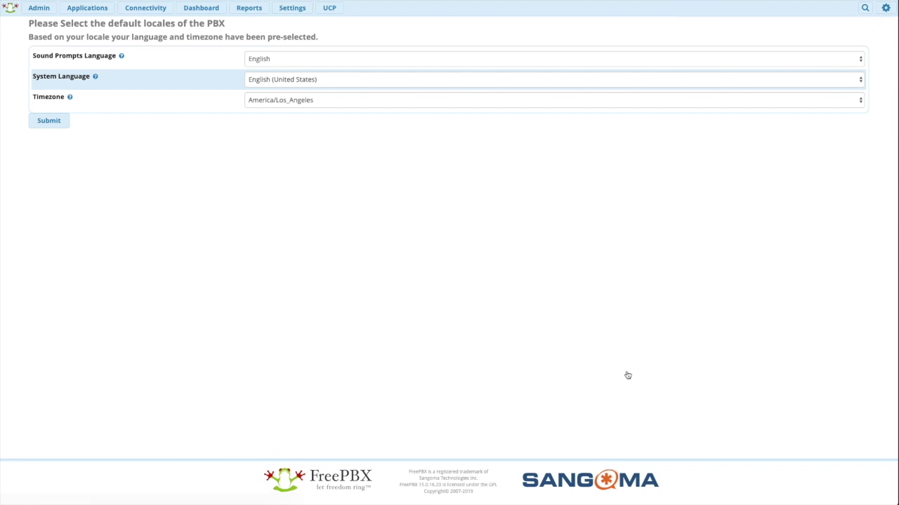
left_click(60, 125)
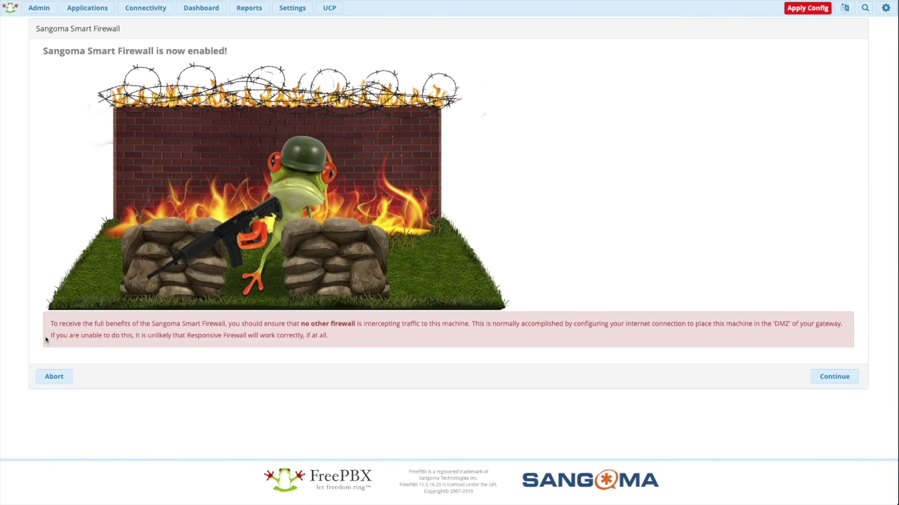
left_click(57, 378)
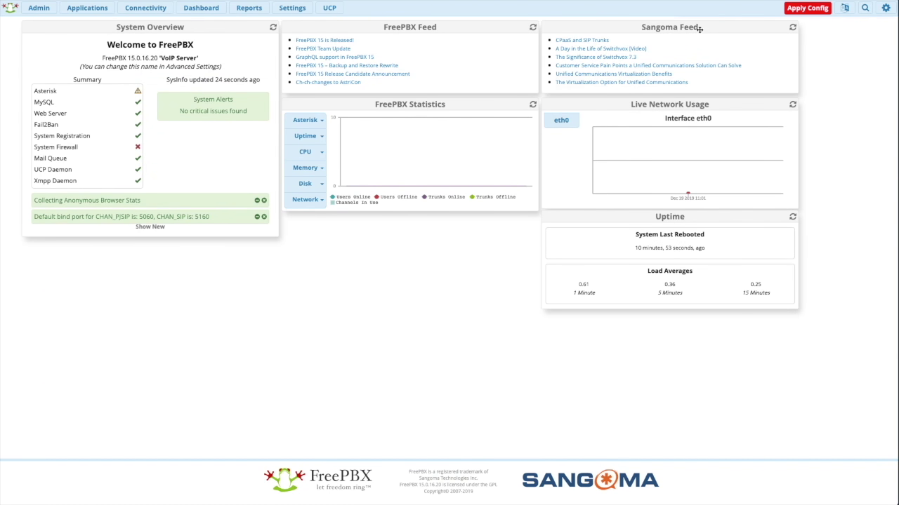
left_click(802, 9)
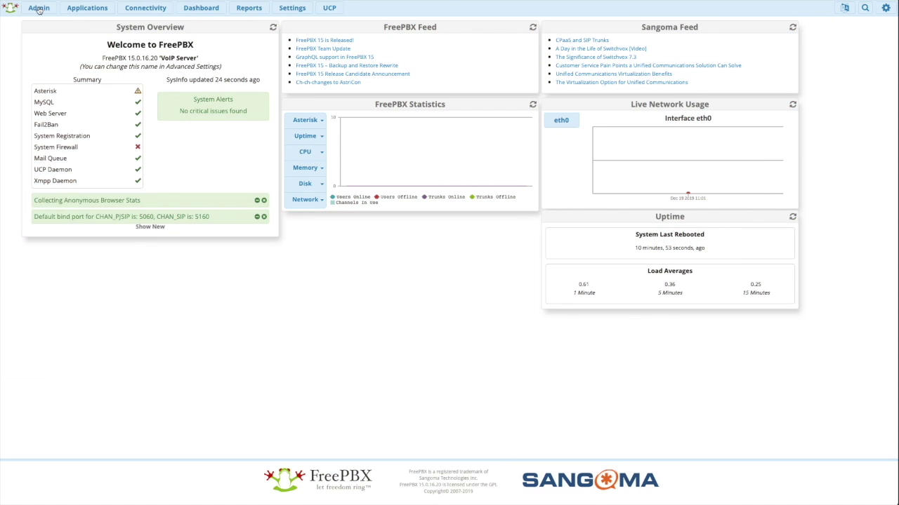
Switch eth0 to static IP 192.168.1.161/24 with gateway 192.168.1.1 and apply it
left_click(38, 8)
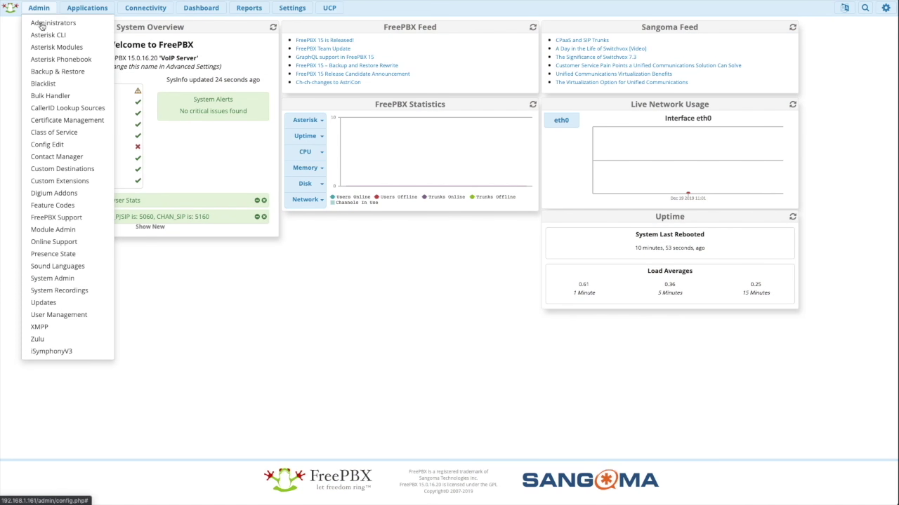
left_click(45, 280)
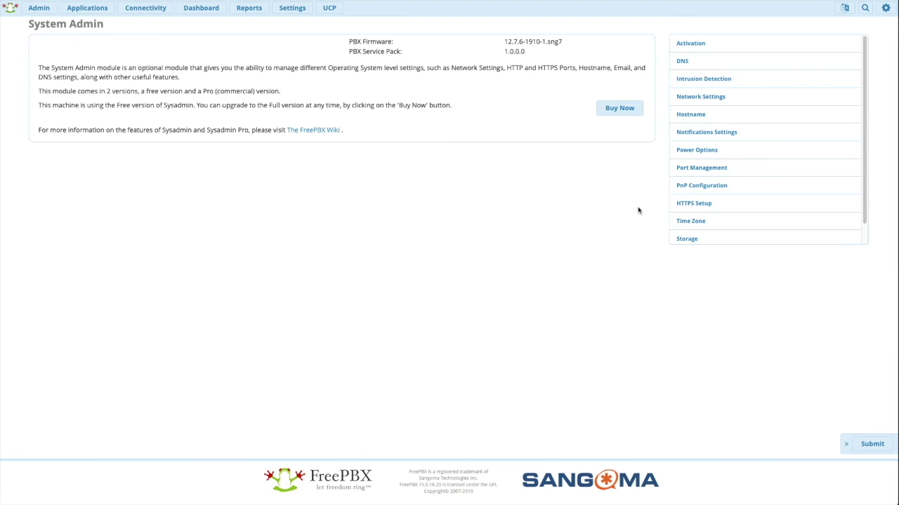
left_click(709, 99)
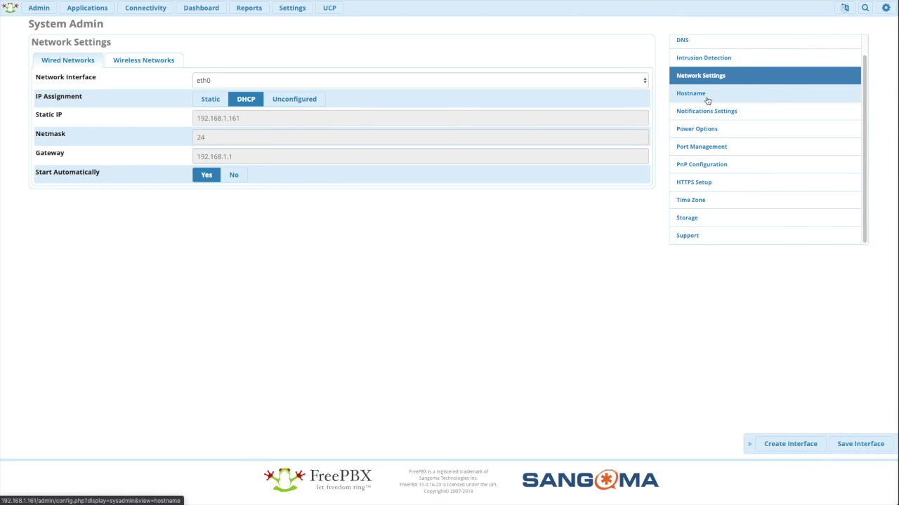
left_click(220, 100)
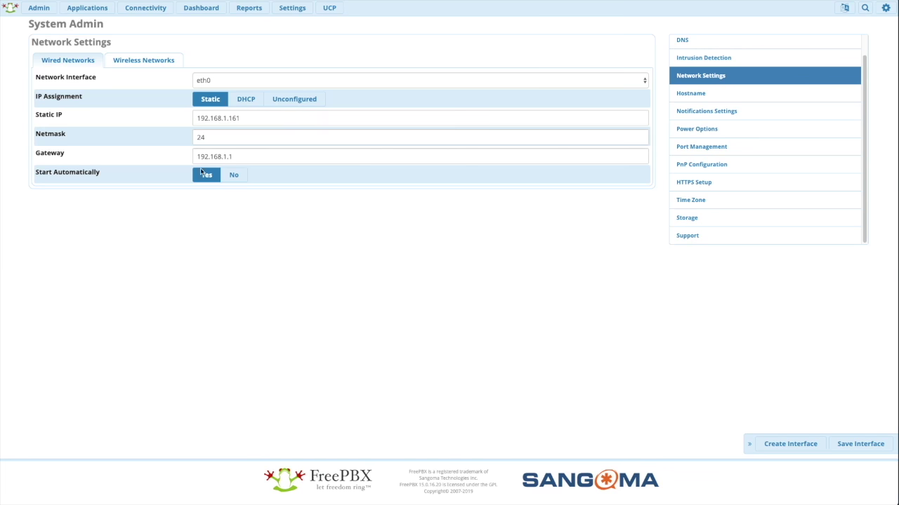
left_click(854, 444)
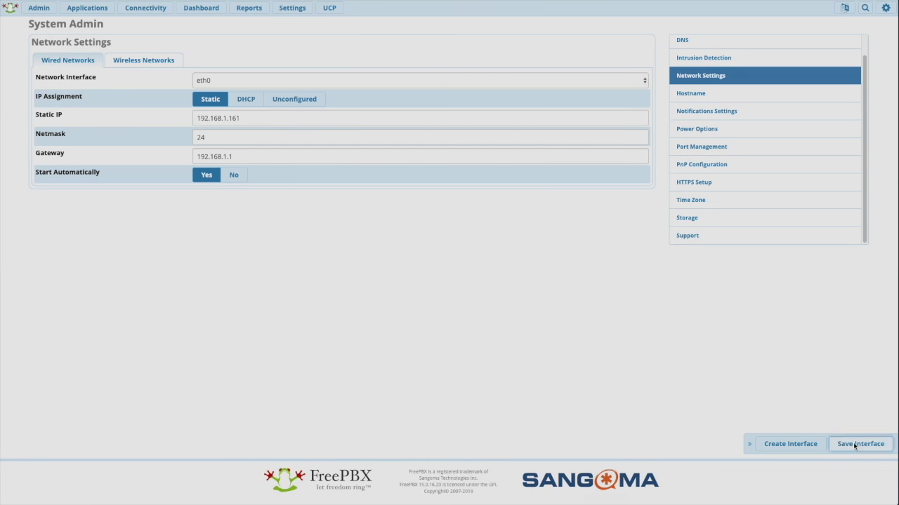
left_click(537, 148)
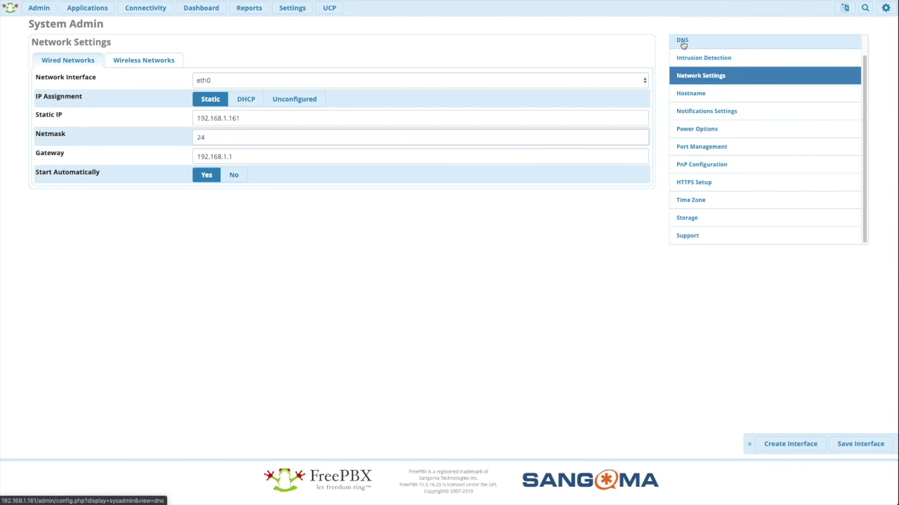
left_click(680, 41)
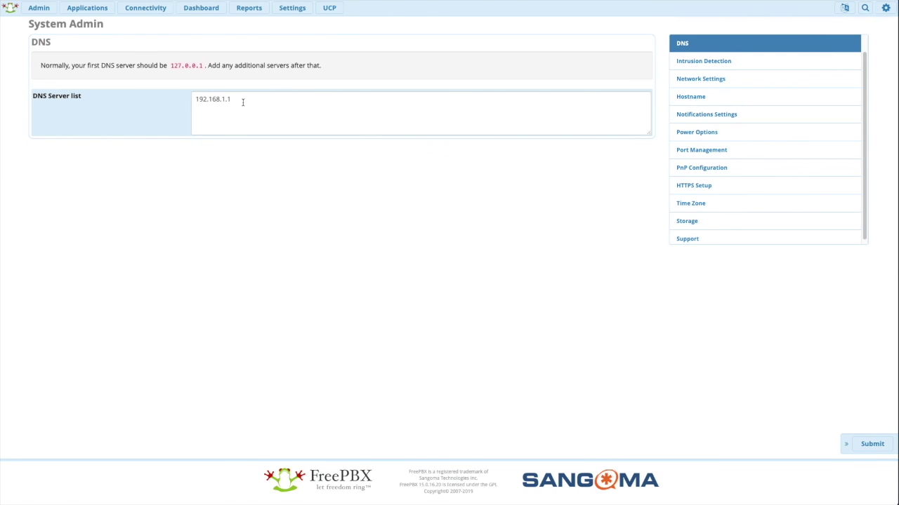
Replace the DNS server entry with 127.0.0.1 and 8.8.8.8
left_click_drag(243, 100, 152, 92)
type("12")
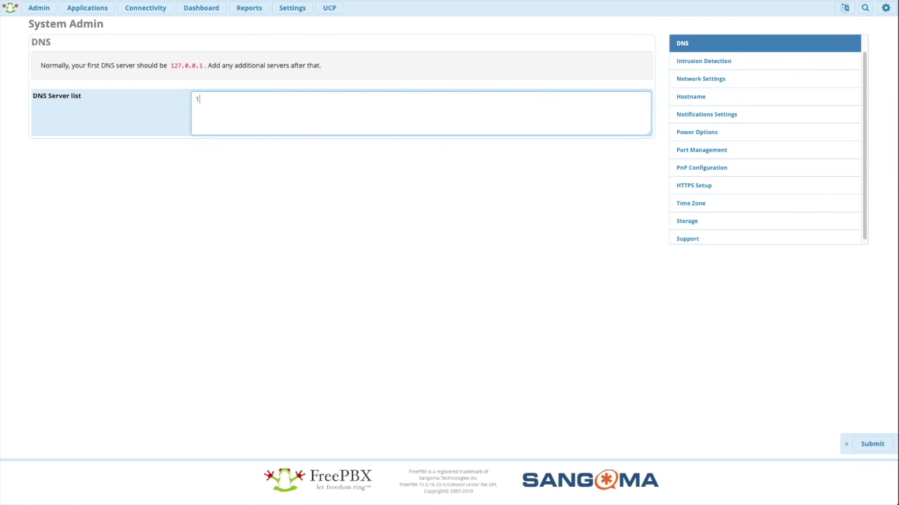
type("7.0.0.1 ")
type("8.8.")
type("8.8")
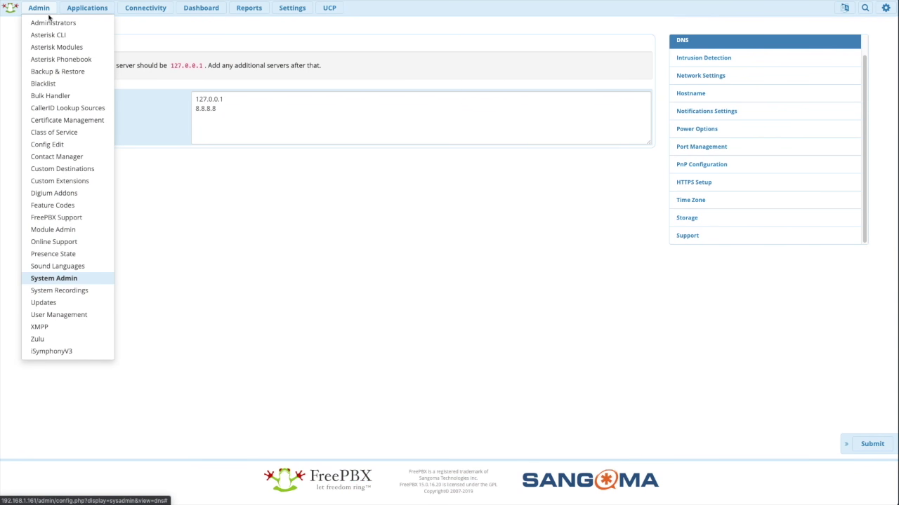
left_click(40, 231)
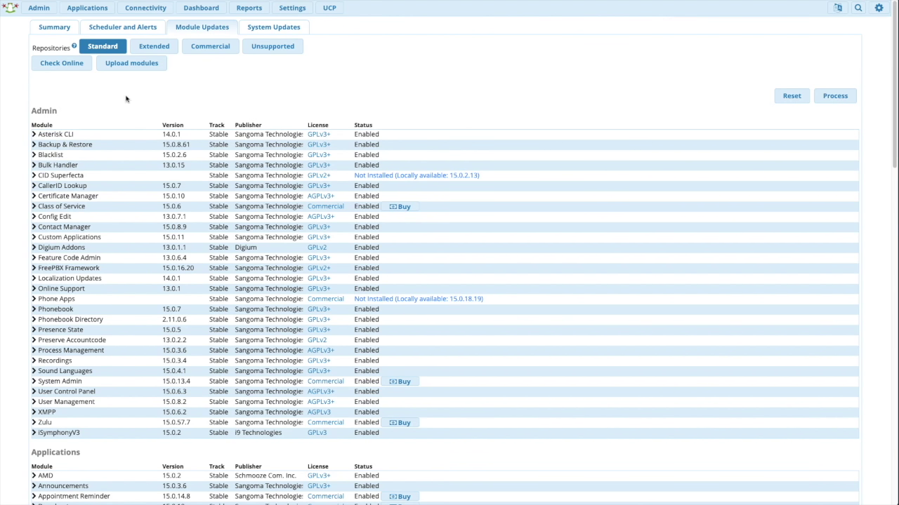
Upgrade FreePBX Framework to 15.0.16.27 using the Commercial repository, then apply the configuration
left_click(205, 47)
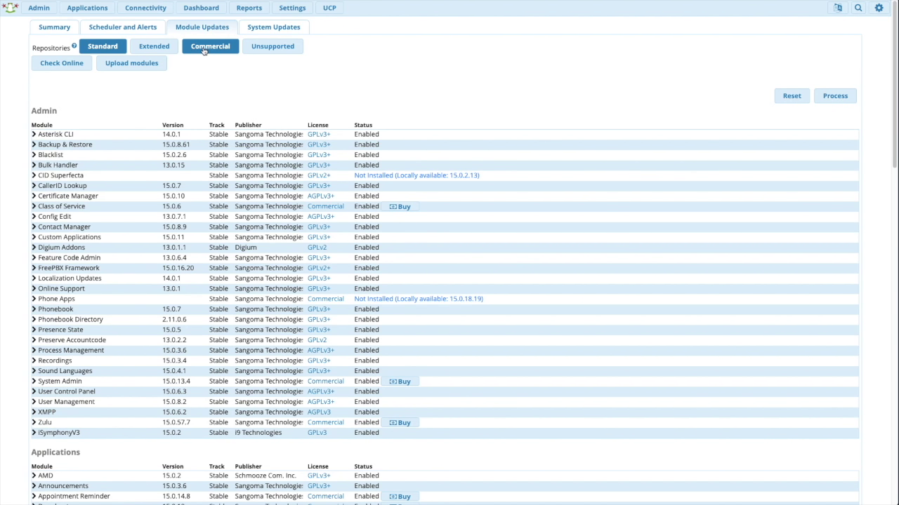
left_click(66, 64)
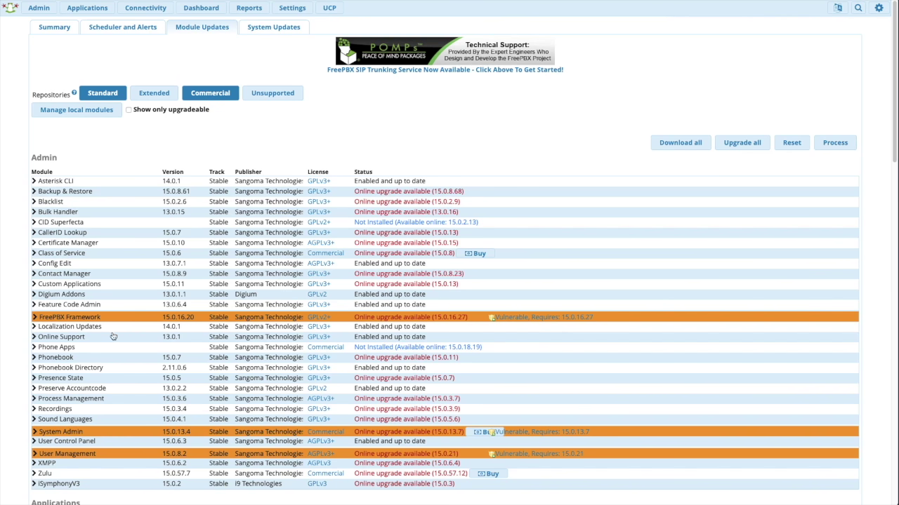
left_click(35, 320)
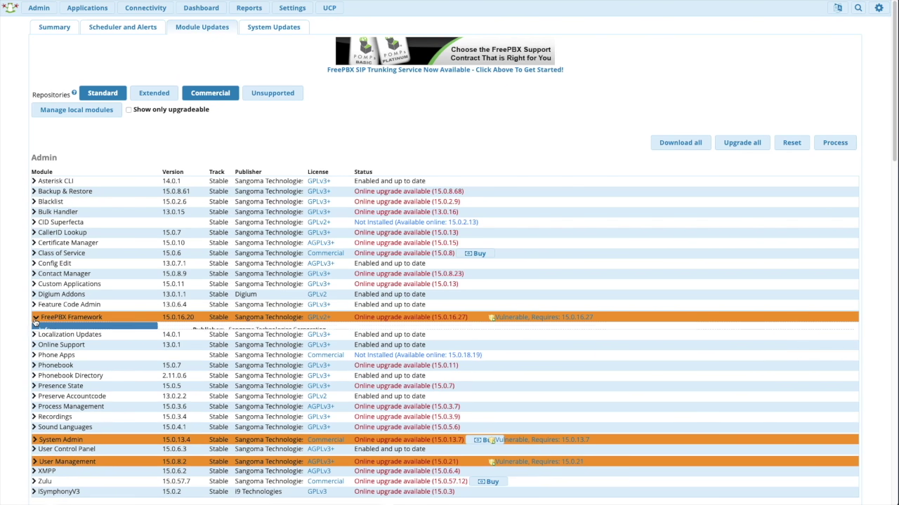
left_click(335, 448)
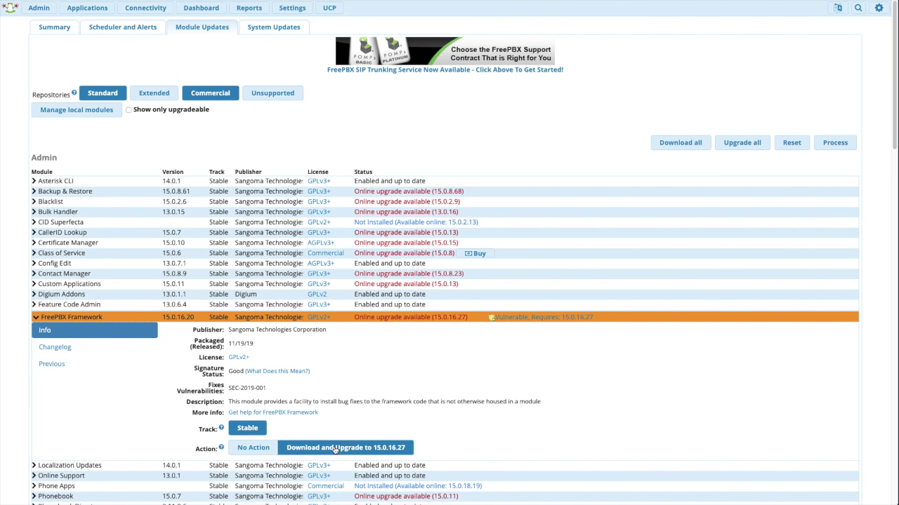
left_click(834, 142)
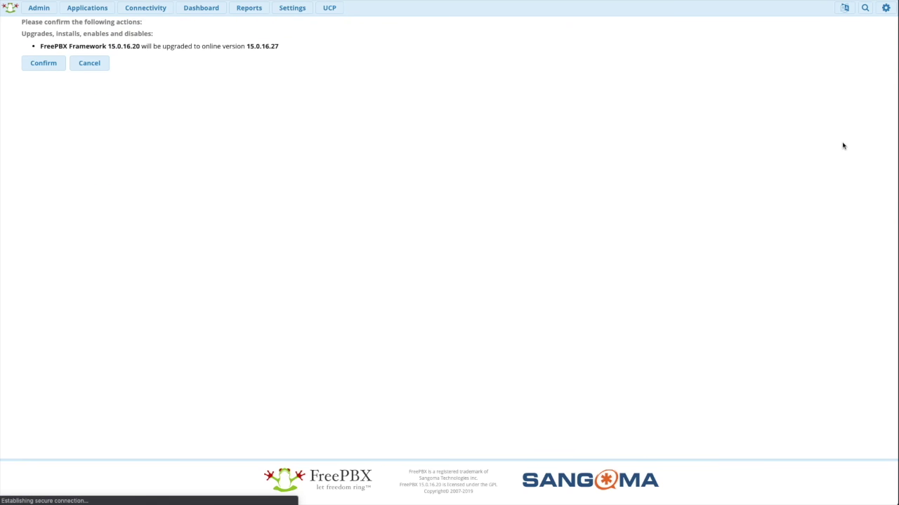
left_click(38, 63)
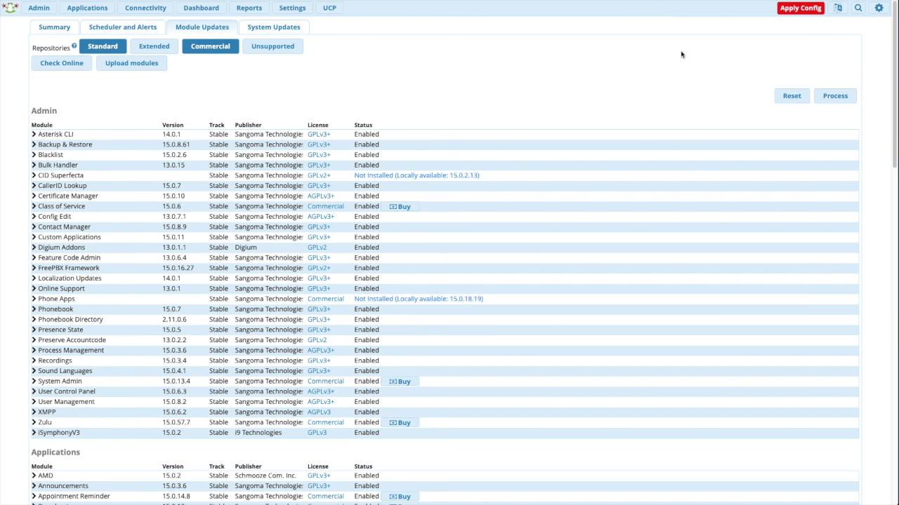
left_click(791, 12)
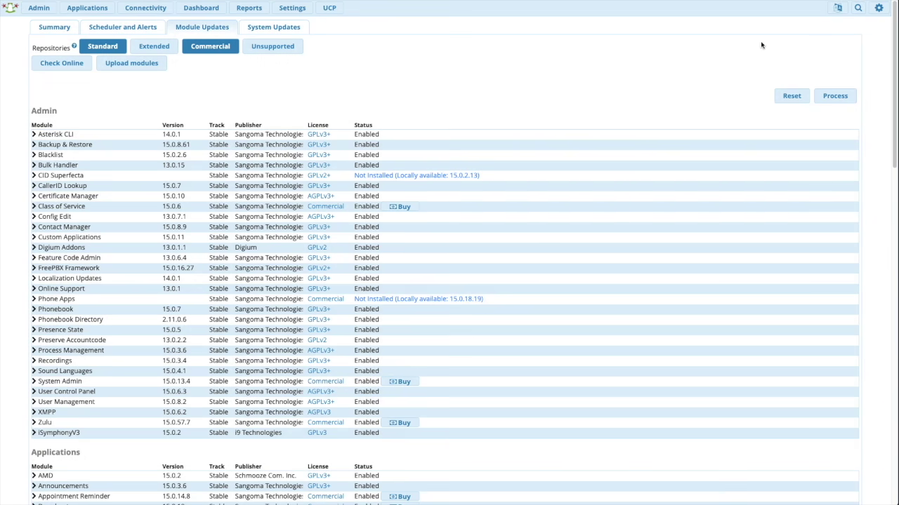
Check online and mark Text To Speech Engines (15.0.4.6) and Voicemail (15.0.18.9) for upgrade
left_click(63, 66)
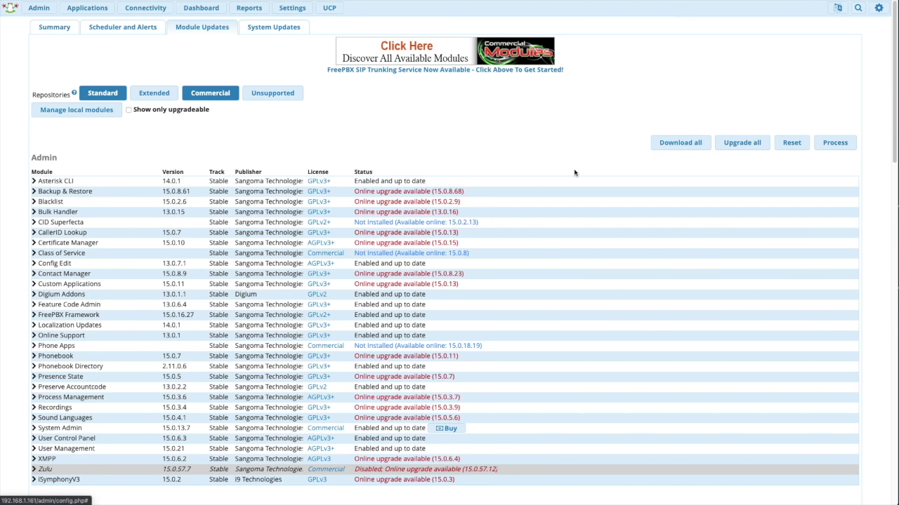
left_click(78, 192)
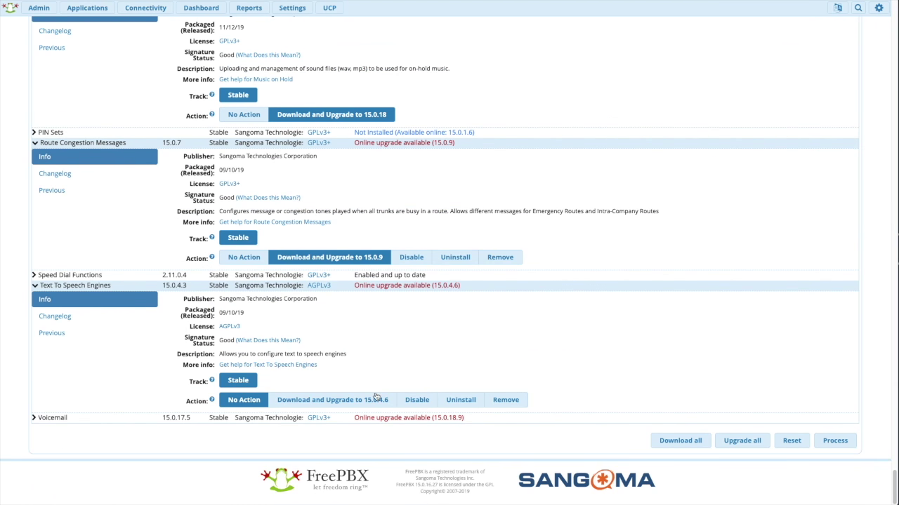
left_click(377, 399)
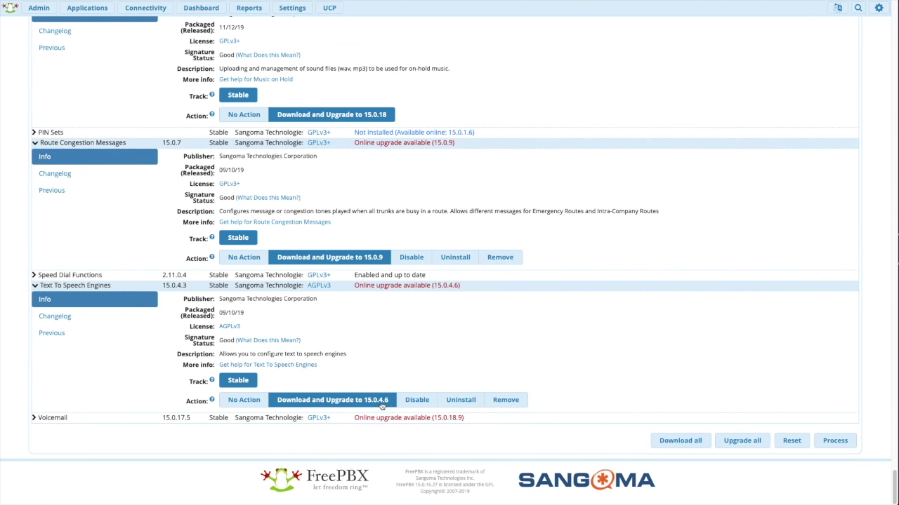
left_click(387, 419)
scroll(400, 393, "down", 3)
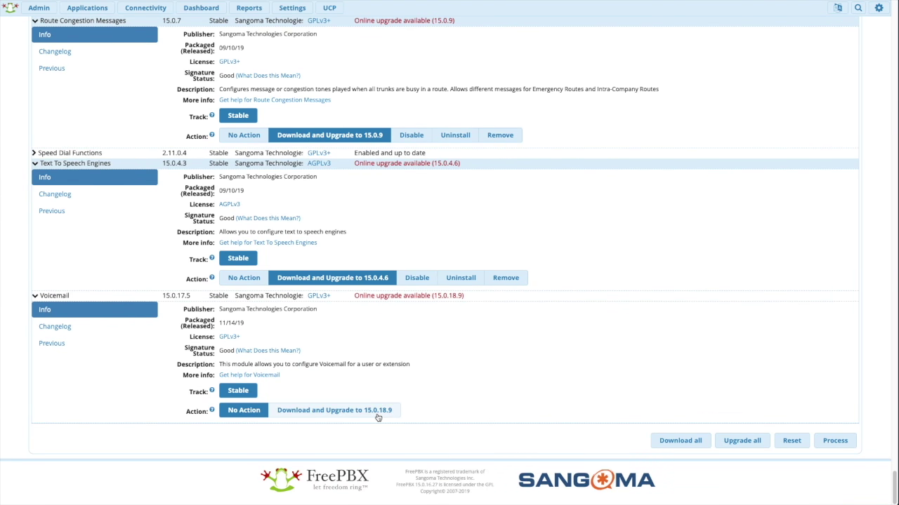
left_click(377, 413)
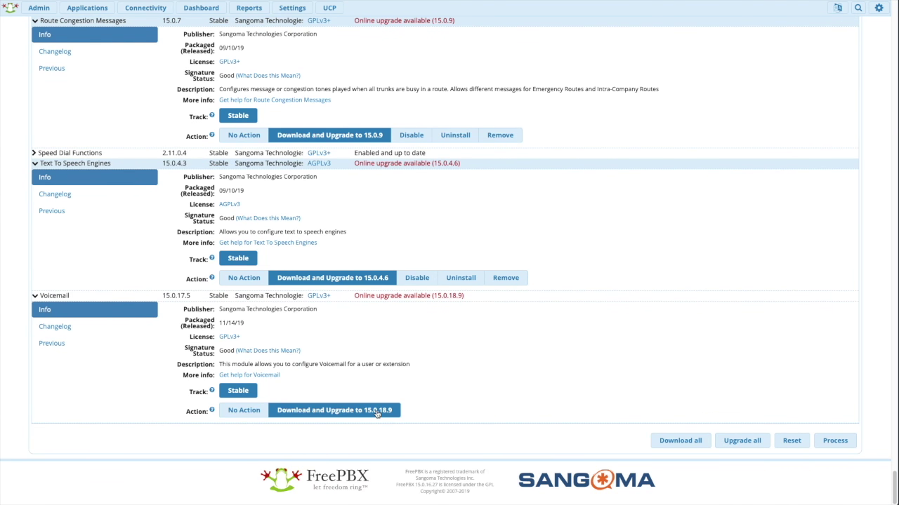
Process and confirm the selected module upgrades, then apply the configuration
left_click(823, 446)
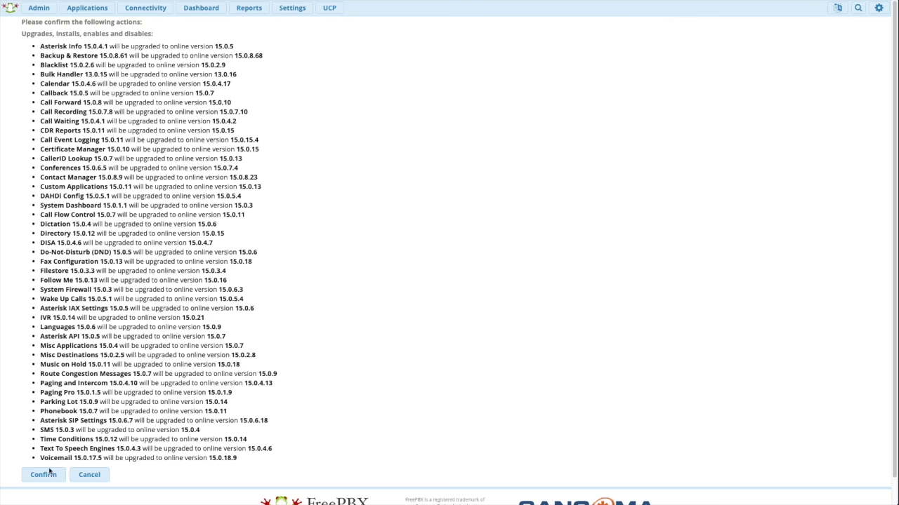
left_click(49, 473)
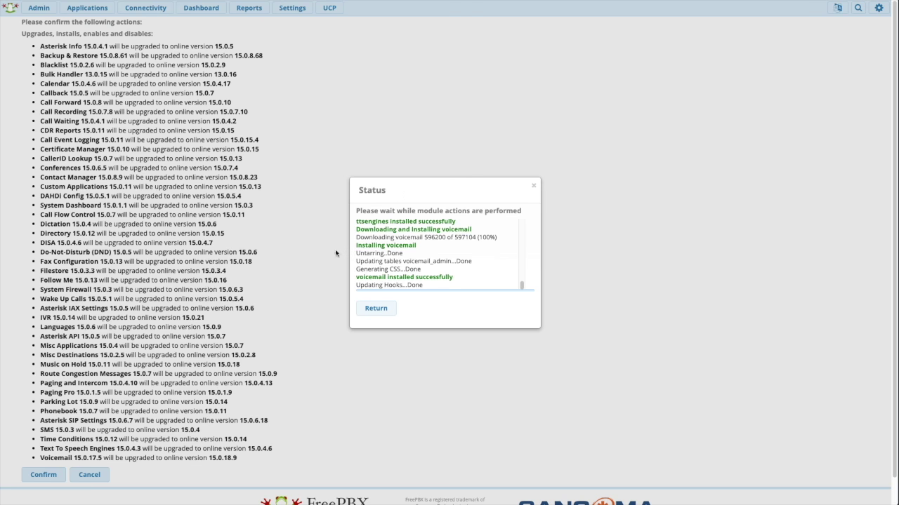
left_click(375, 309)
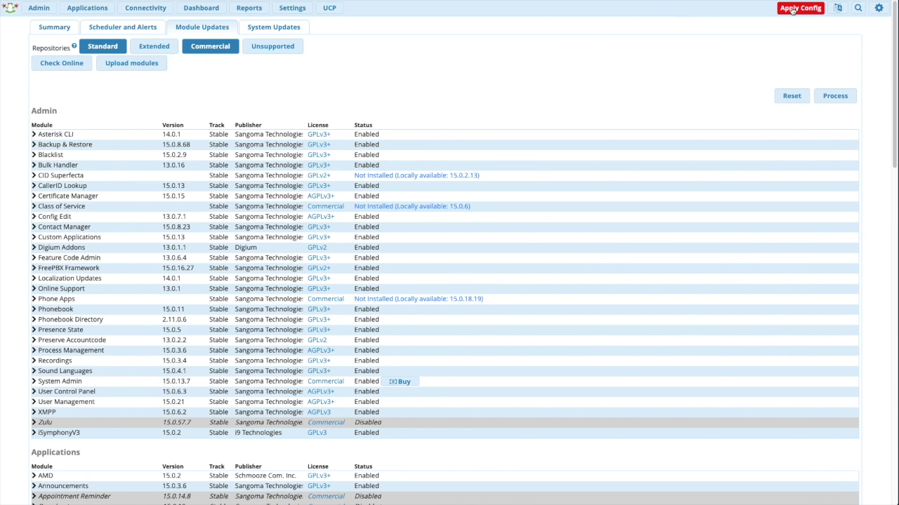
left_click(792, 9)
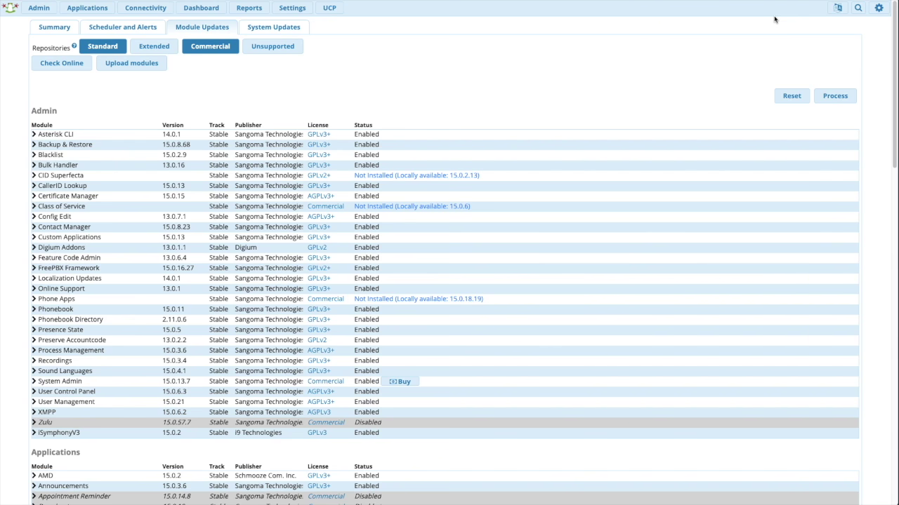
Run yum update over SSH and accept upgrading the 14 asterisk16 packages to 16.6.2
key("super+Tab")
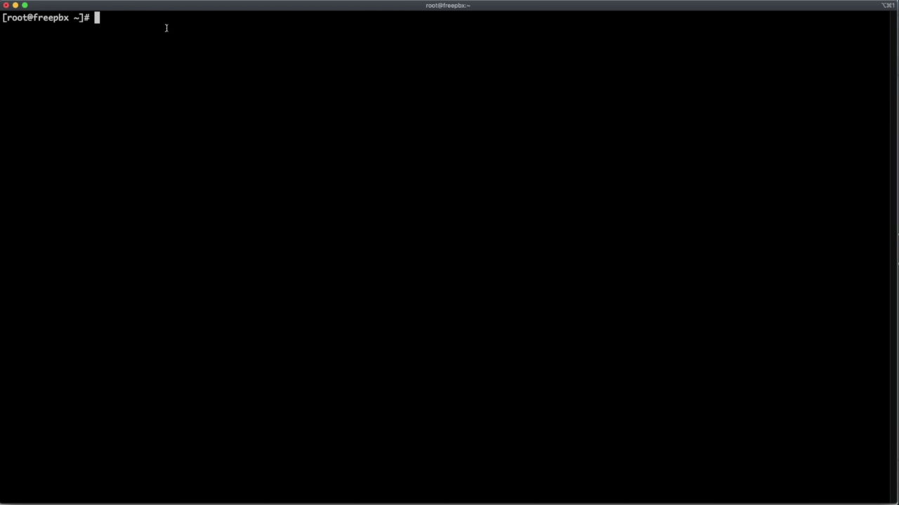
type("yum update")
key("Return")
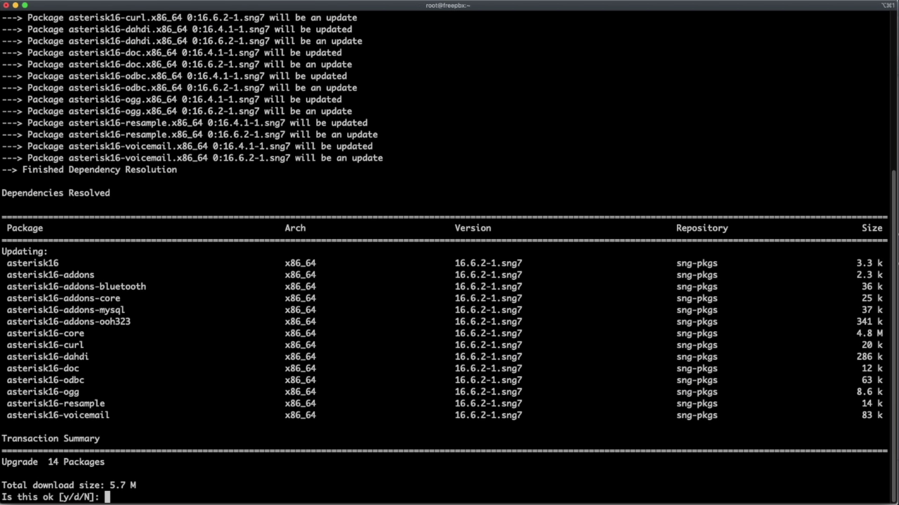
type("y")
key("Return")
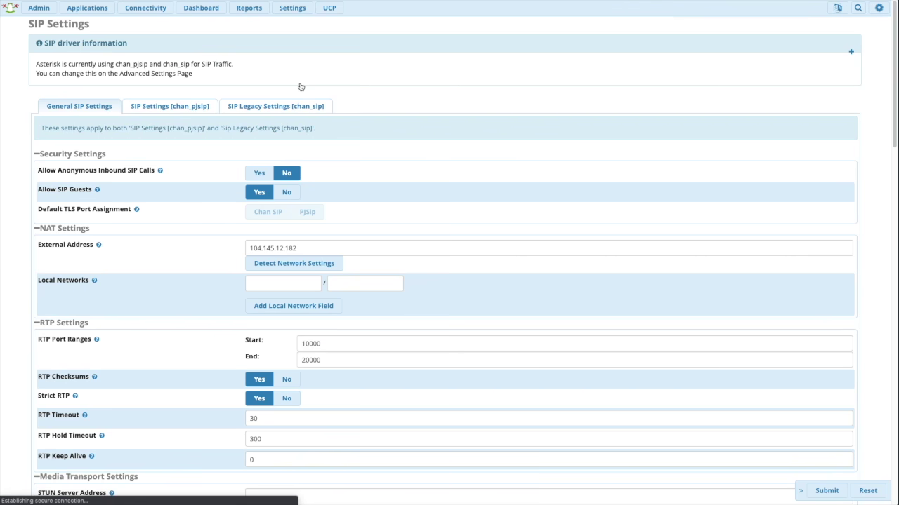
left_click(303, 264)
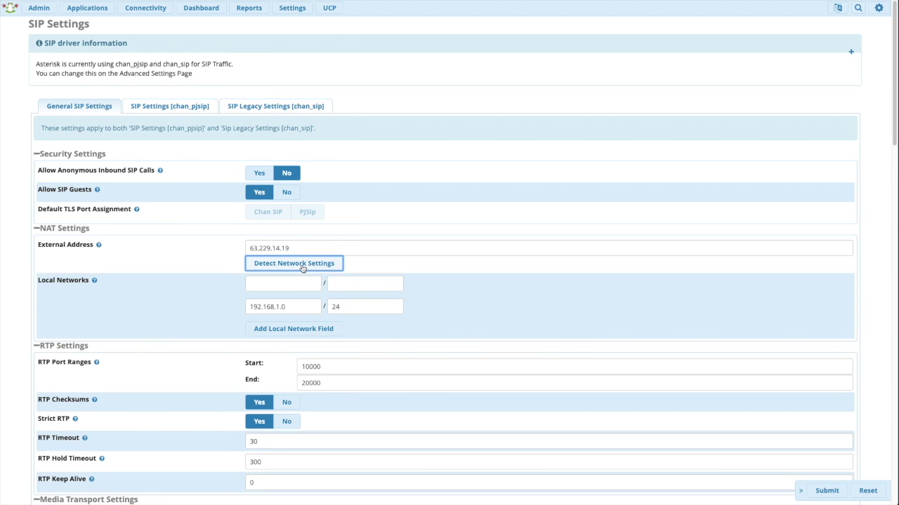
left_click(827, 491)
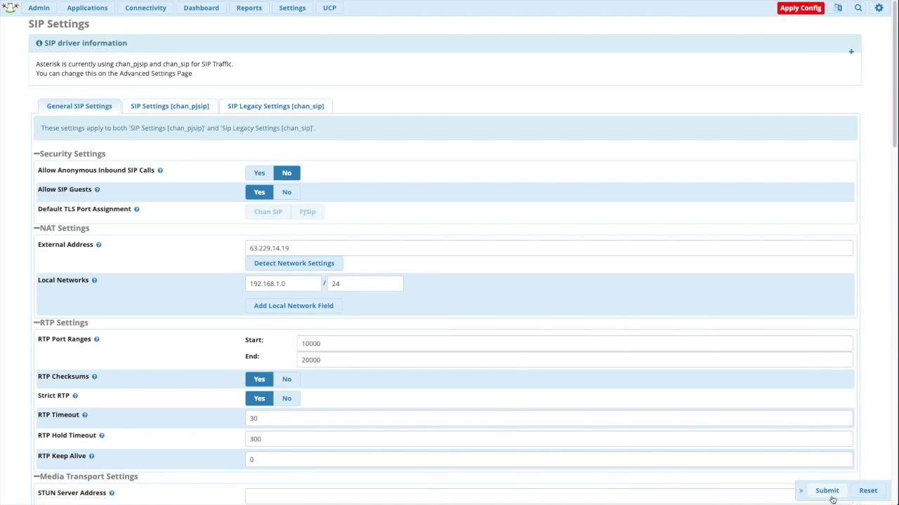
left_click(782, 10)
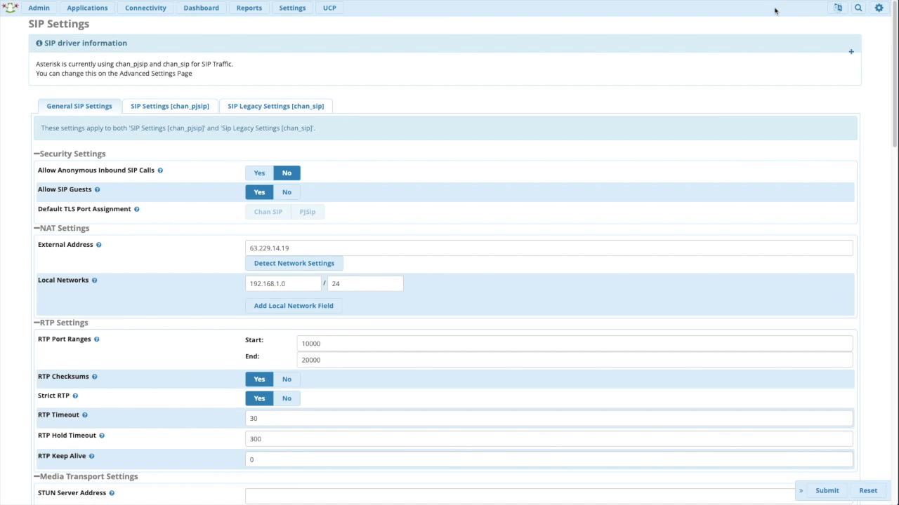
left_click(190, 12)
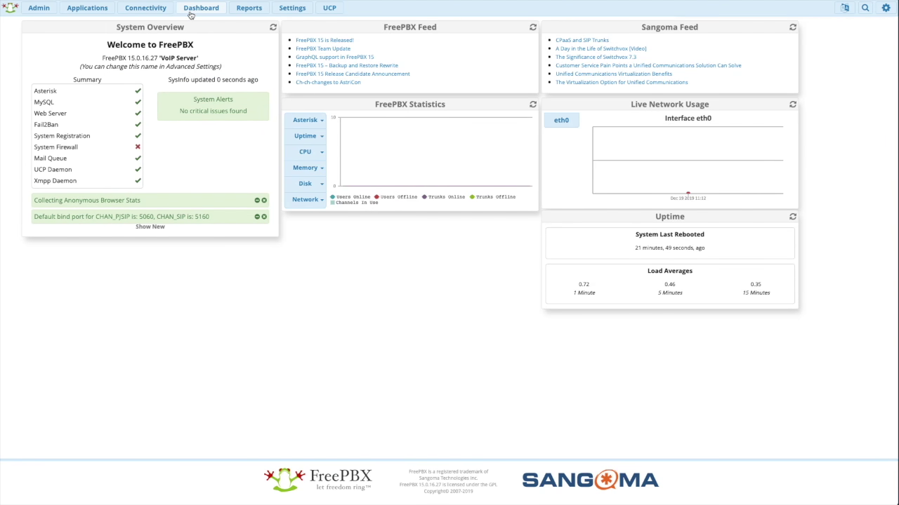
Open the Connectivity > Firewall page, which warns the firewall module is not enabled
mouse_move(158, 15)
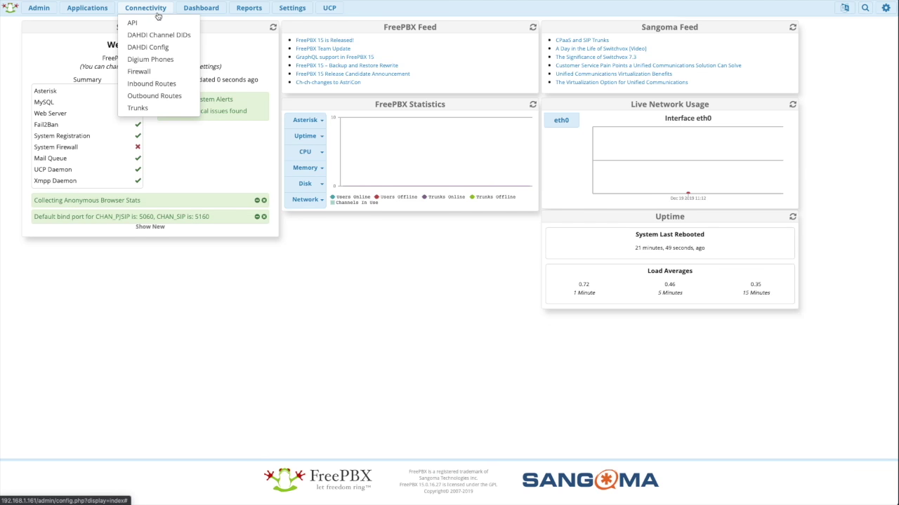
left_click(145, 74)
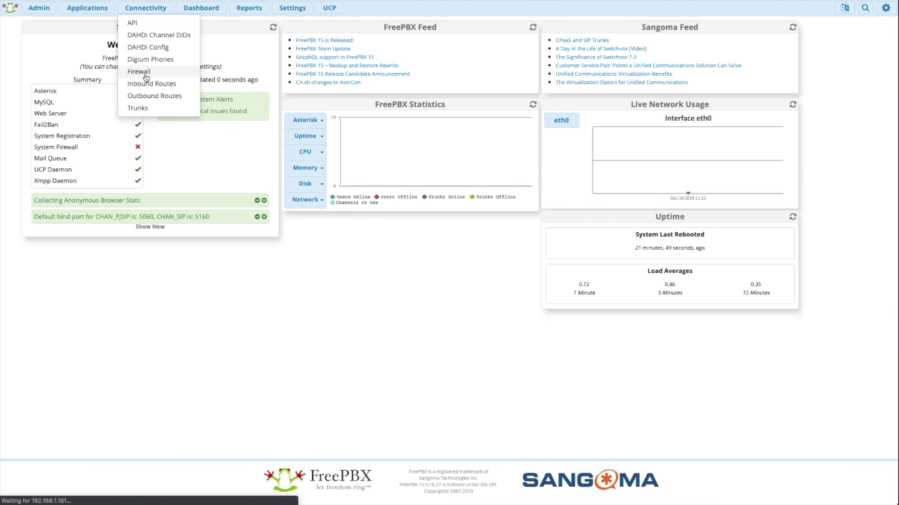